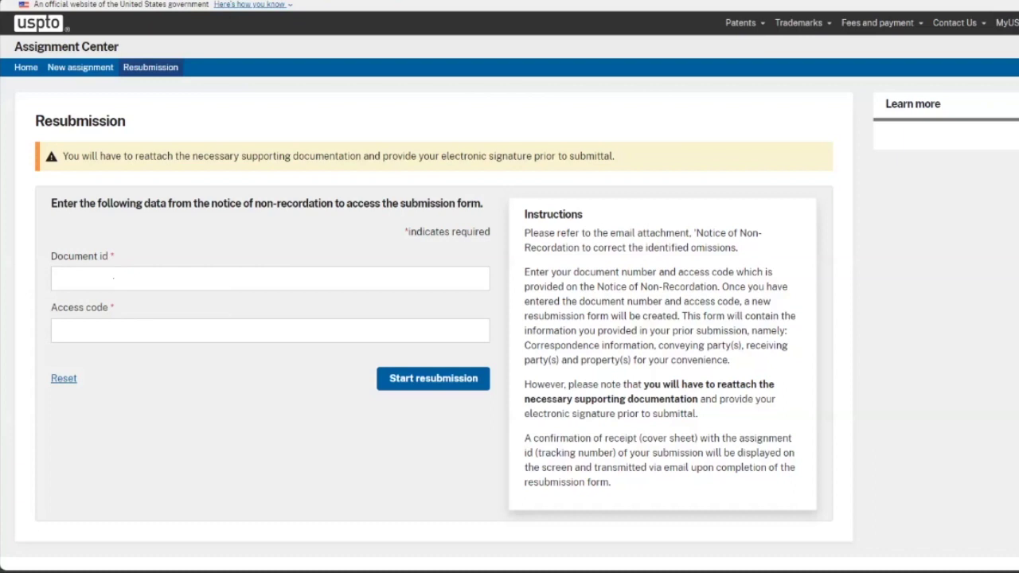
Enter the notice's document id and access code to create resubmission form 17150
{"action": "left_click", "coordinate": [275, 282]}
{"action": "type", "text": "******"}
{"action": "left_click", "coordinate": [289, 332]}
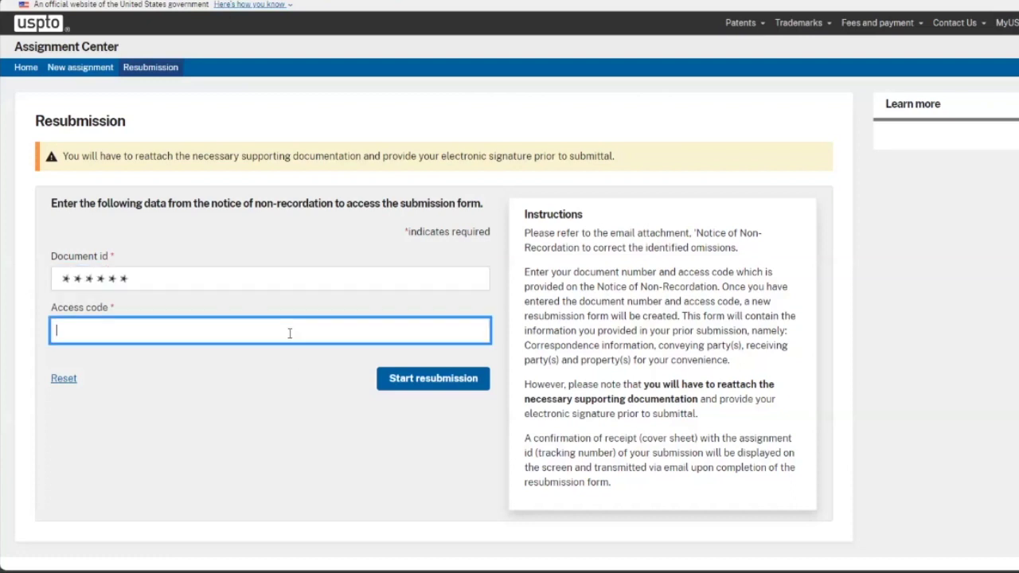
{"action": "type", "text": "********"}
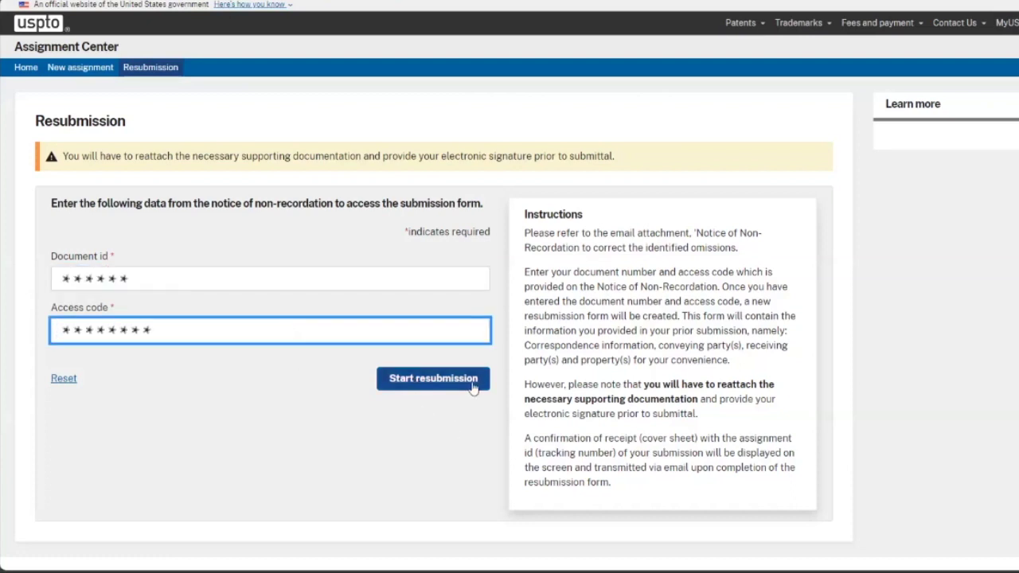
{"action": "left_click", "coordinate": [476, 384]}
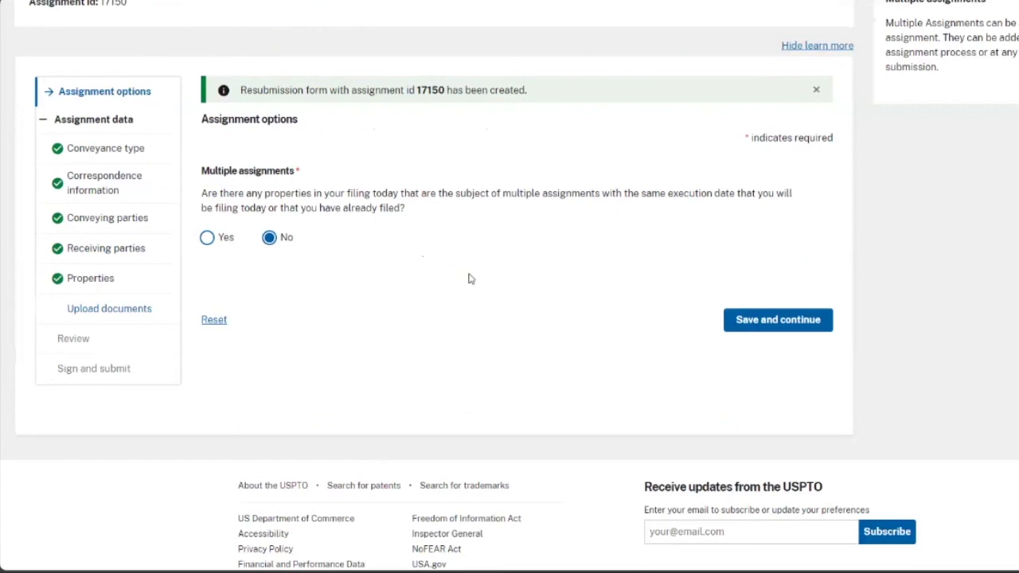
Keep the prefilled assignment options and conveyance type, then save the correspondence information
{"action": "left_click", "coordinate": [801, 326]}
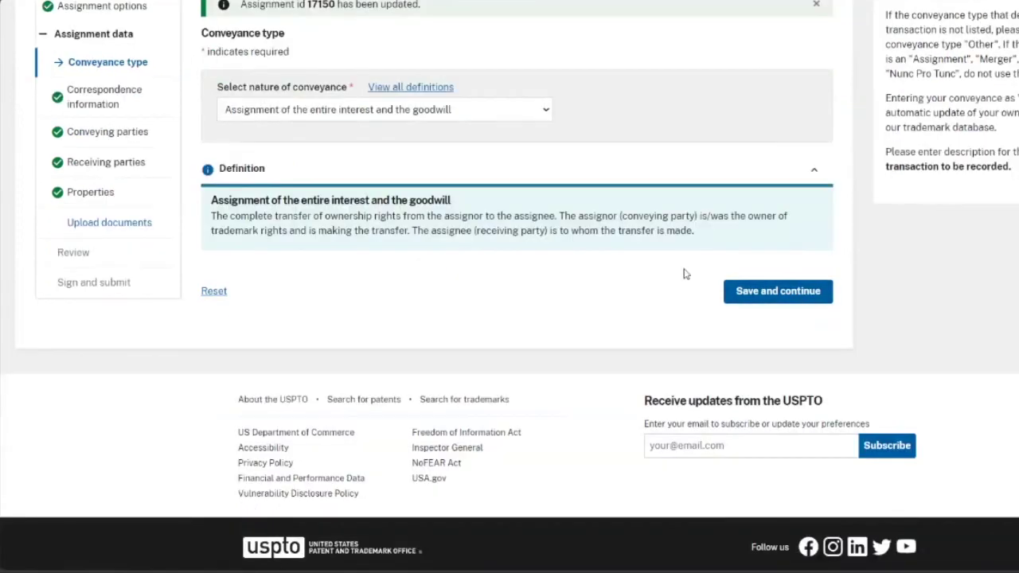
{"action": "left_click", "coordinate": [777, 293]}
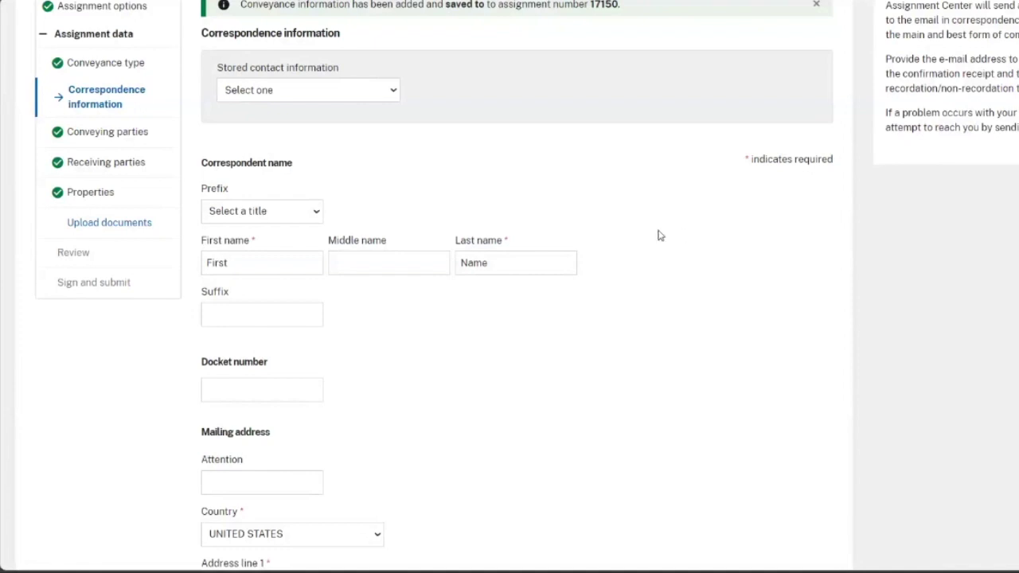
{"action": "scroll", "coordinate": [658, 242], "scroll_direction": "down", "scroll_amount": 1}
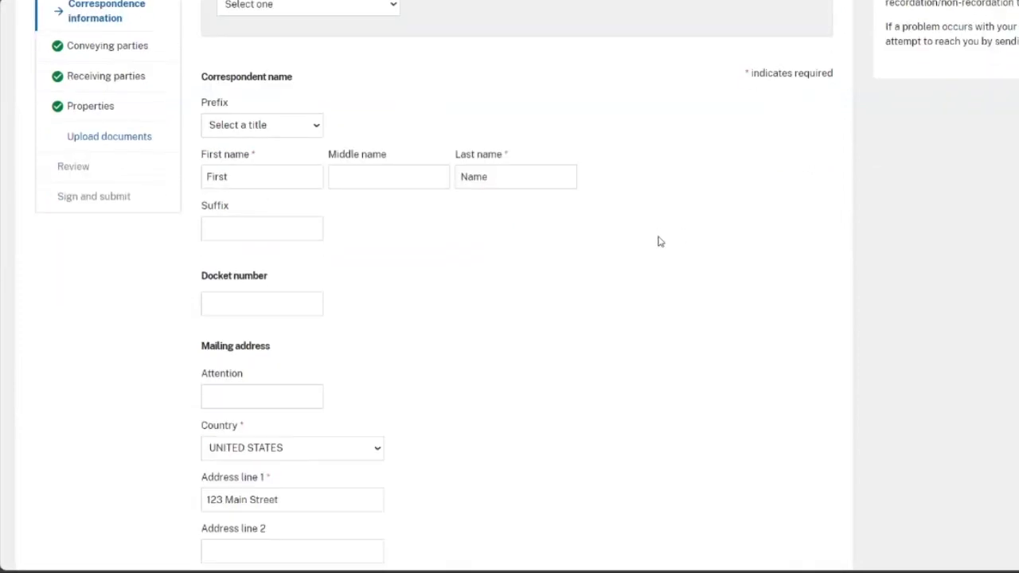
{"action": "scroll", "coordinate": [659, 241], "scroll_direction": "down", "scroll_amount": 2}
{"action": "scroll", "coordinate": [744, 448], "scroll_direction": "down", "scroll_amount": 2}
{"action": "scroll", "coordinate": [743, 448], "scroll_direction": "down", "scroll_amount": 1}
{"action": "scroll", "coordinate": [744, 448], "scroll_direction": "down", "scroll_amount": 1}
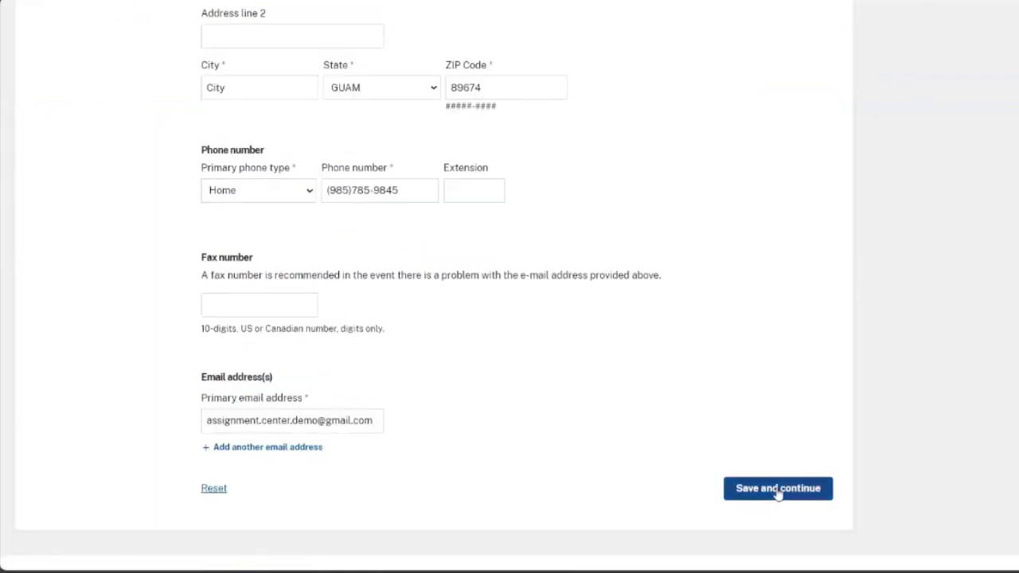
{"action": "left_click", "coordinate": [780, 489]}
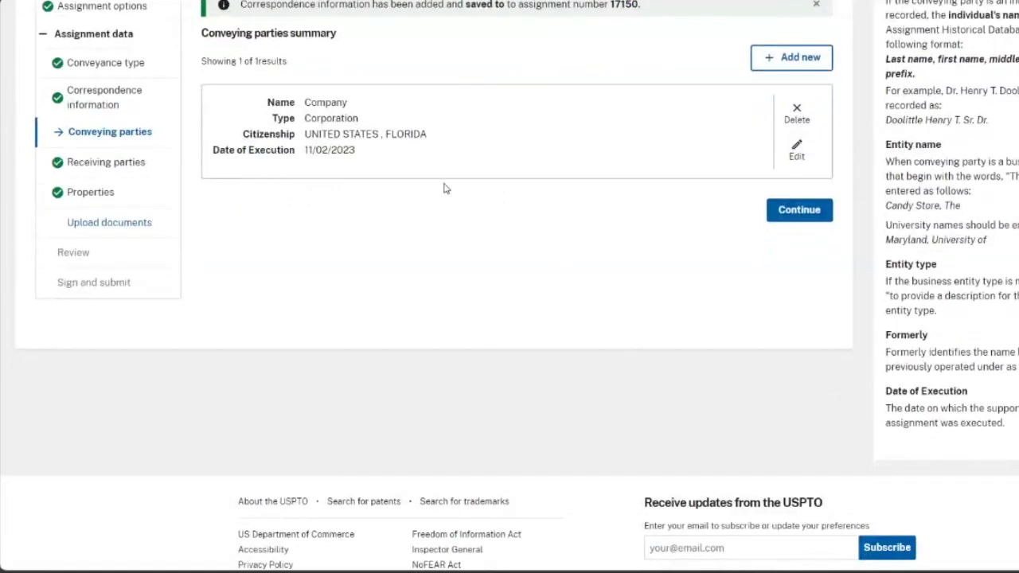
Replace the conveying party's entity name 'Company' with 'Business', save, and continue to receiving parties
{"action": "left_click", "coordinate": [797, 151]}
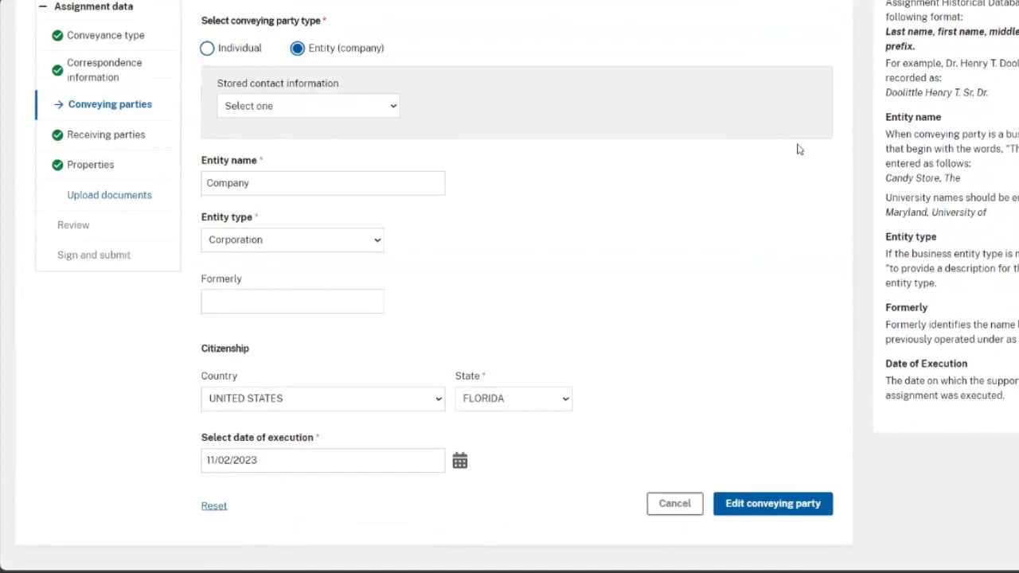
{"action": "left_click_drag", "start_coordinate": [258, 183], "coordinate": [206, 185]}
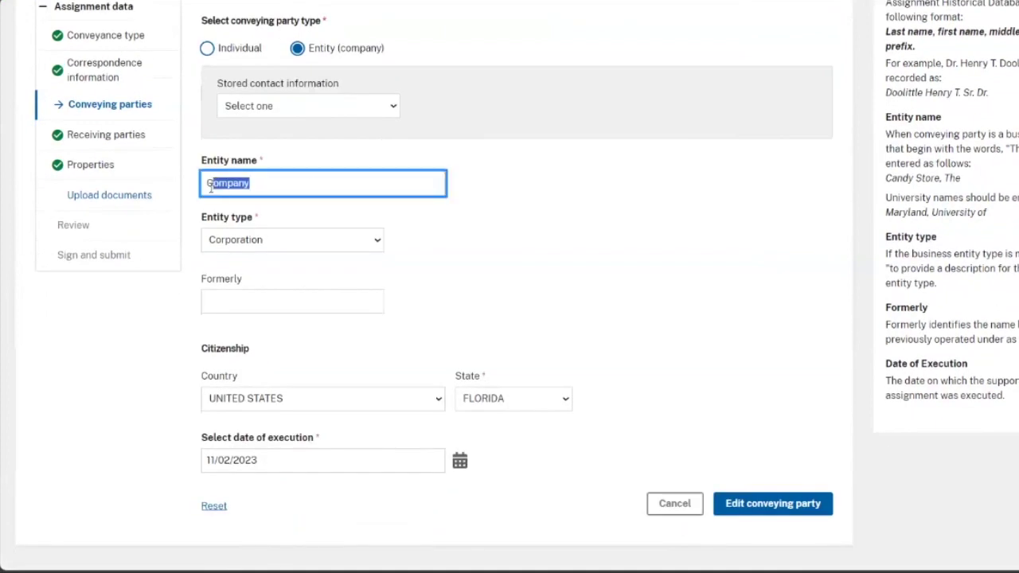
{"action": "type", "text": "Business"}
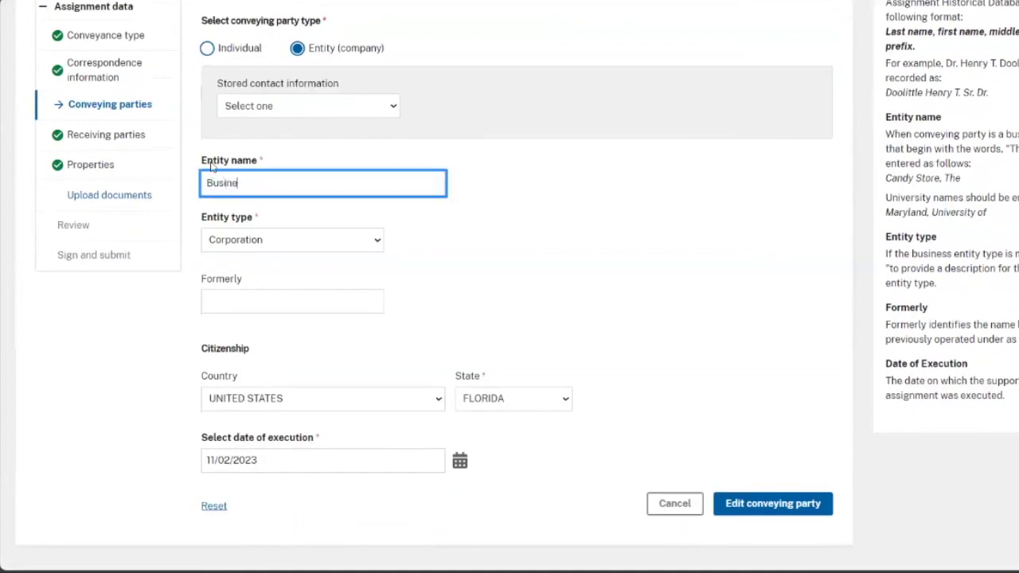
{"action": "scroll", "coordinate": [743, 367], "scroll_direction": "down", "scroll_amount": 1}
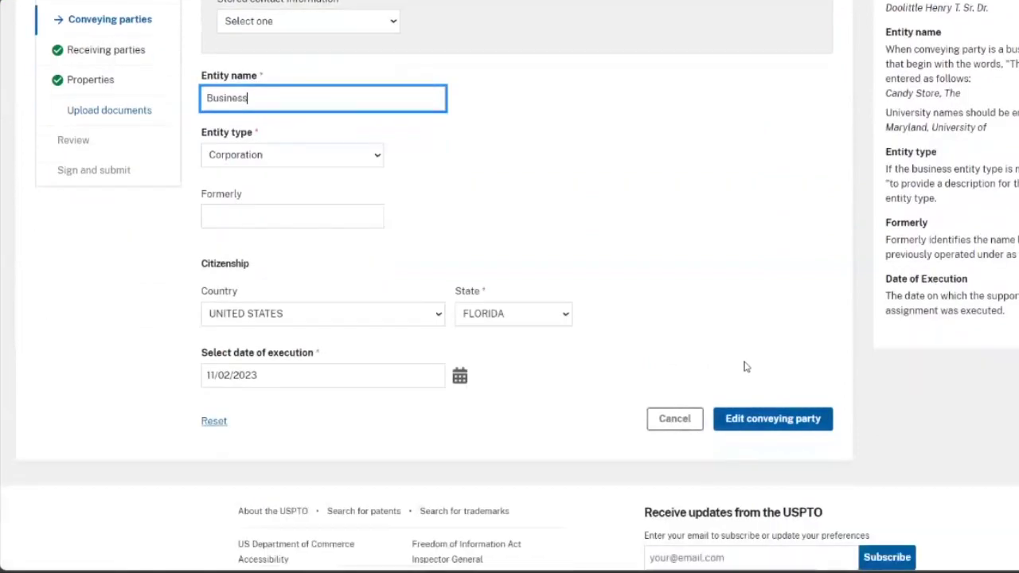
{"action": "left_click", "coordinate": [790, 426]}
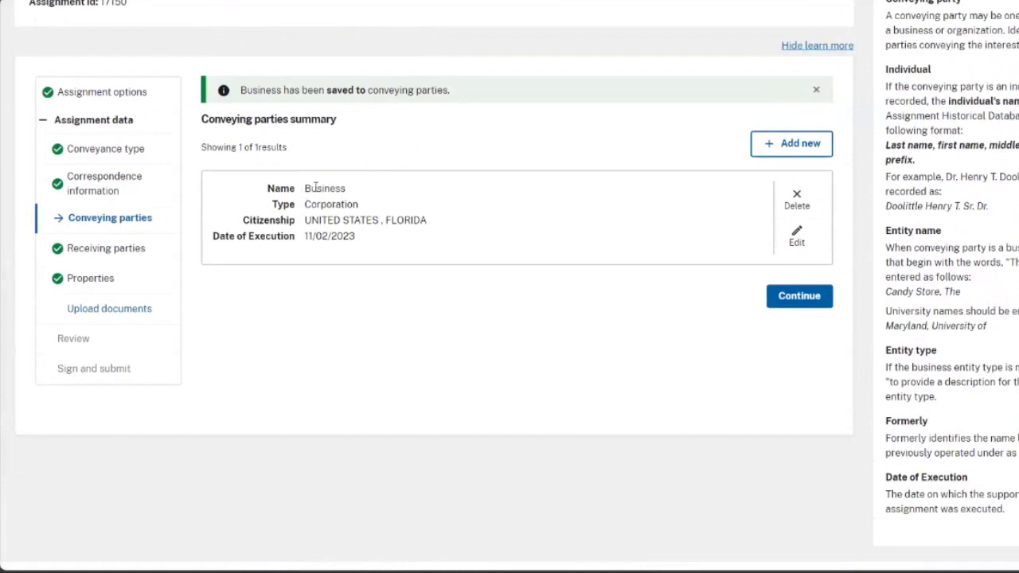
{"action": "left_click_drag", "start_coordinate": [303, 192], "coordinate": [349, 192]}
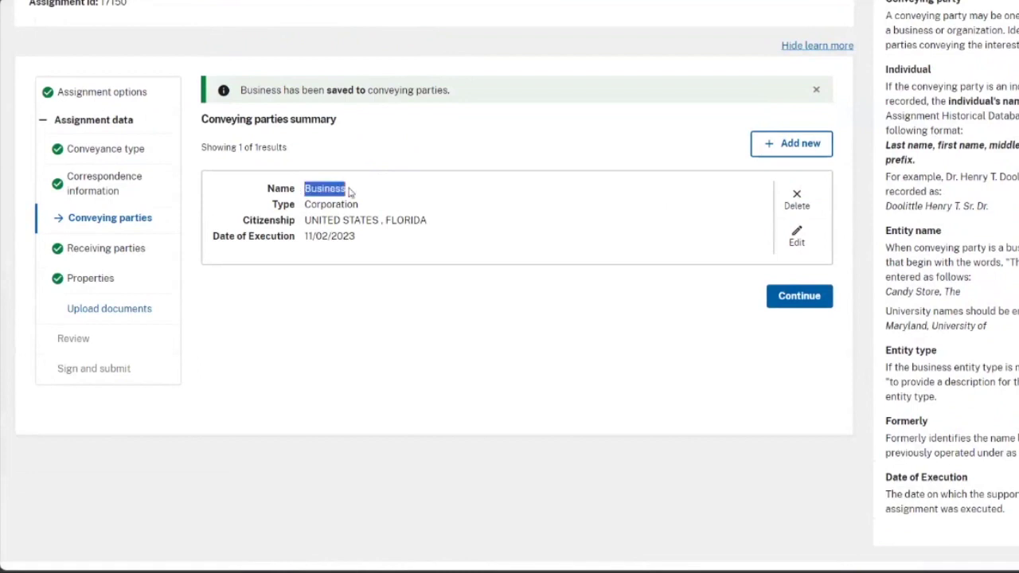
{"action": "left_click", "coordinate": [349, 192]}
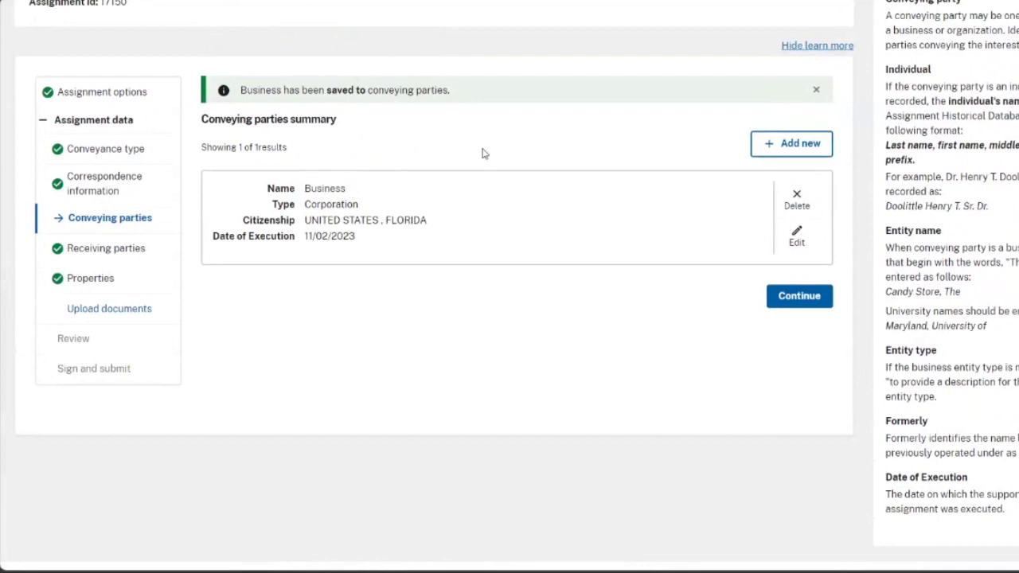
{"action": "left_click", "coordinate": [799, 296]}
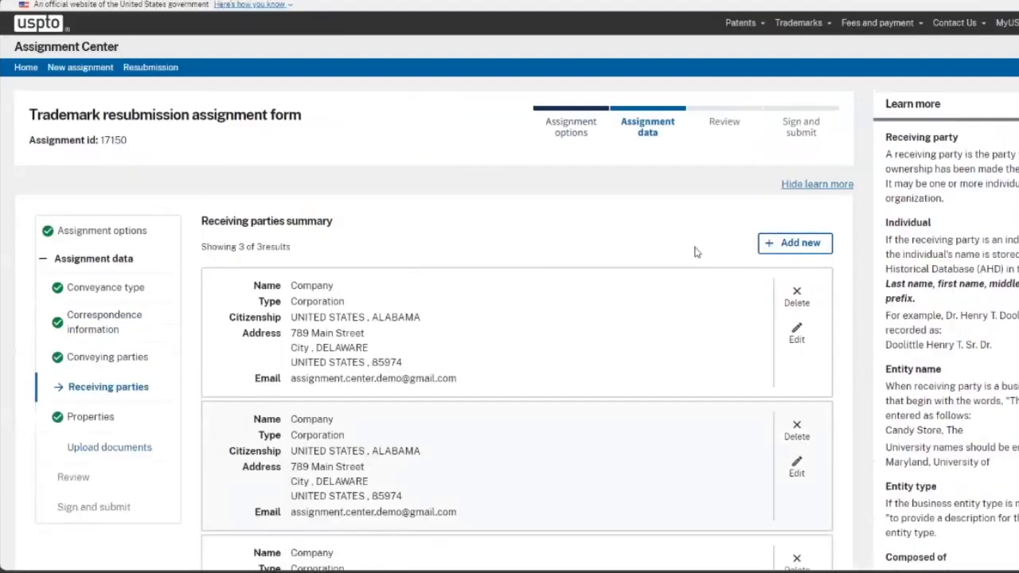
Continue past the receiving parties and properties pages to the Upload documents step
{"action": "scroll", "coordinate": [694, 252], "scroll_direction": "down", "scroll_amount": 3}
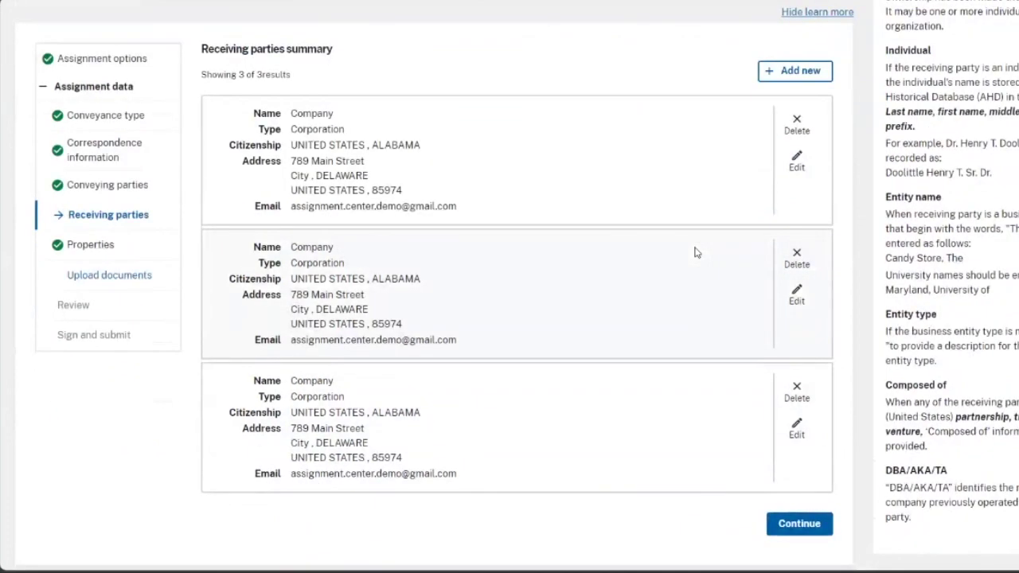
{"action": "scroll", "coordinate": [694, 252], "scroll_direction": "down", "scroll_amount": 1}
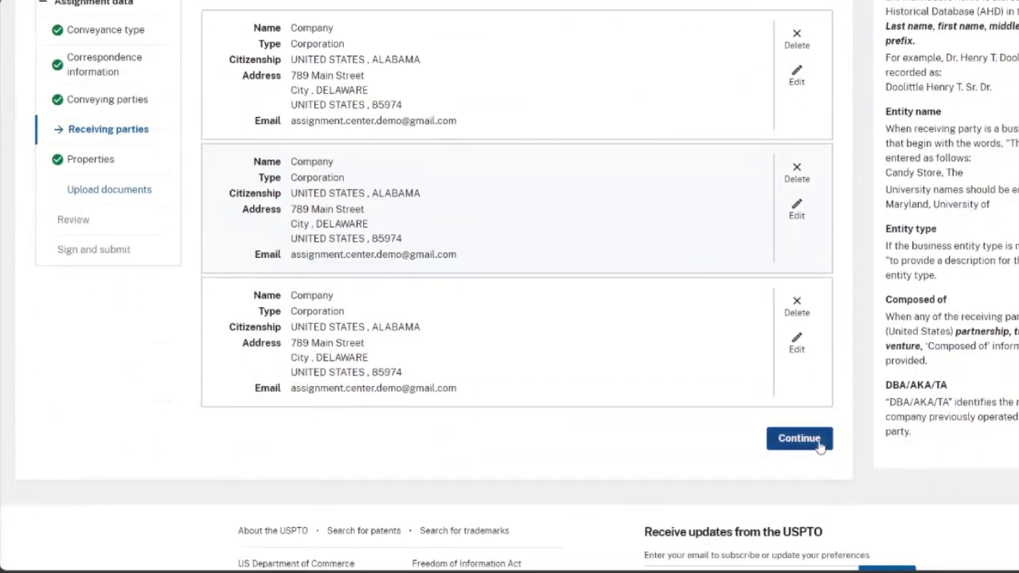
{"action": "left_click", "coordinate": [819, 444]}
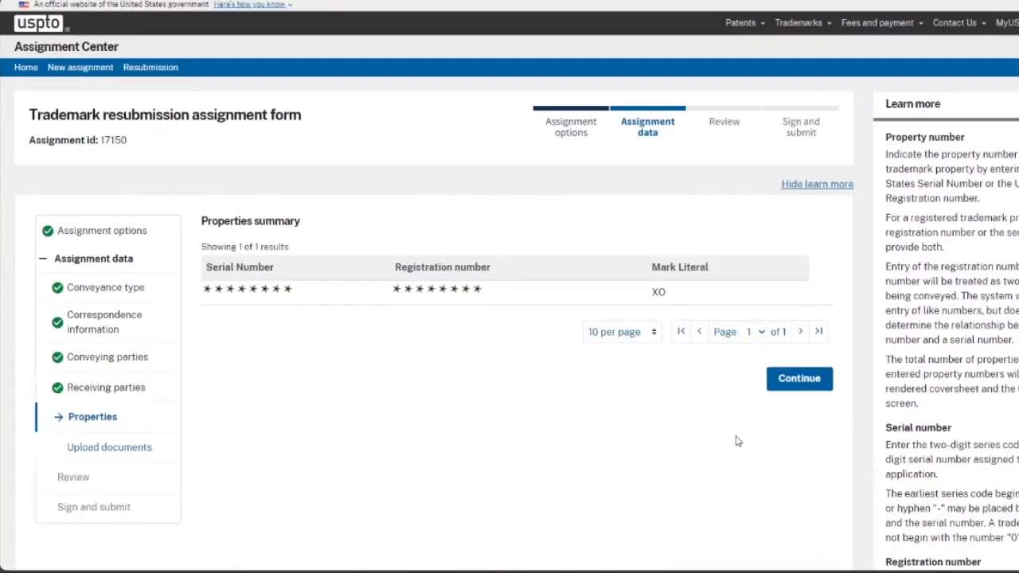
{"action": "left_click", "coordinate": [800, 380]}
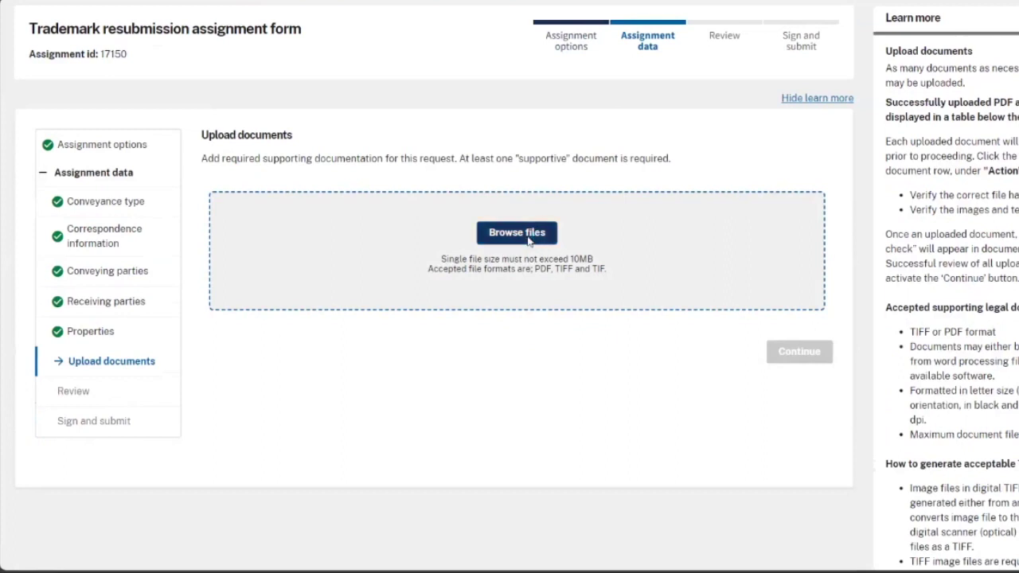
{"action": "left_click", "coordinate": [530, 240]}
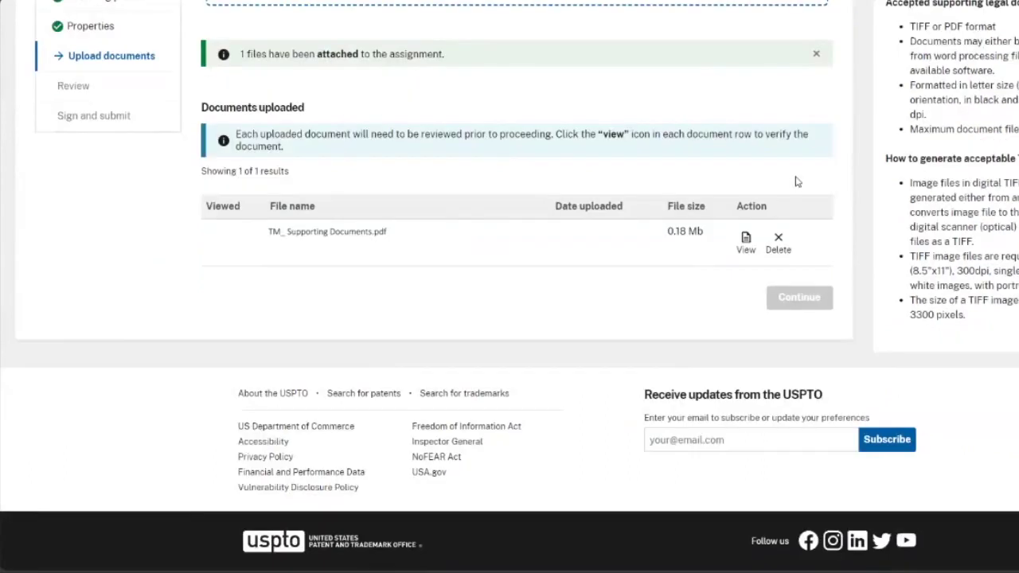
Preview TM_ Supporting Documents.pdf, mark it as viewed, and continue to Review assignment
{"action": "left_click", "coordinate": [747, 248]}
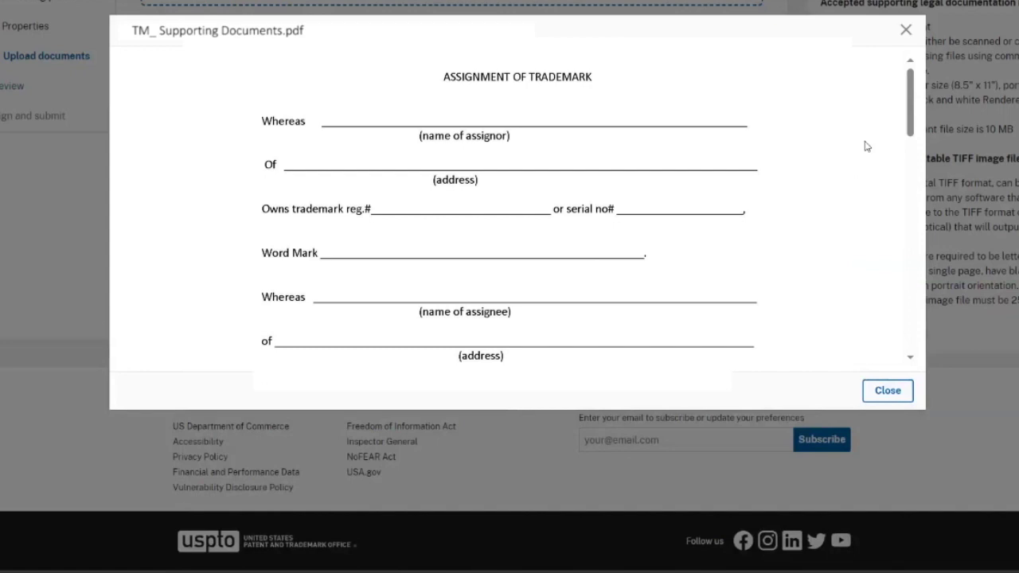
{"action": "left_click", "coordinate": [888, 390]}
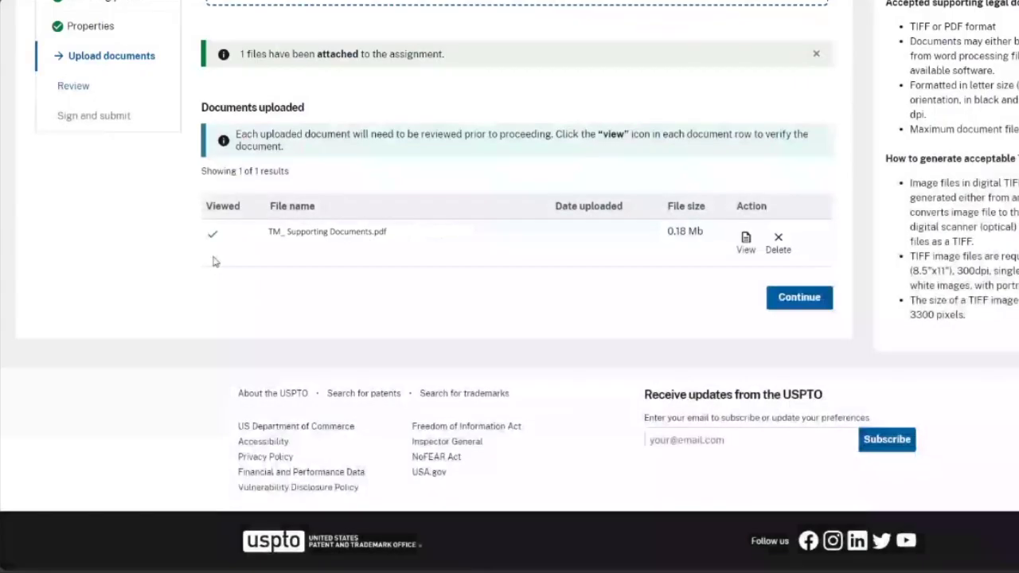
{"action": "left_click", "coordinate": [212, 234]}
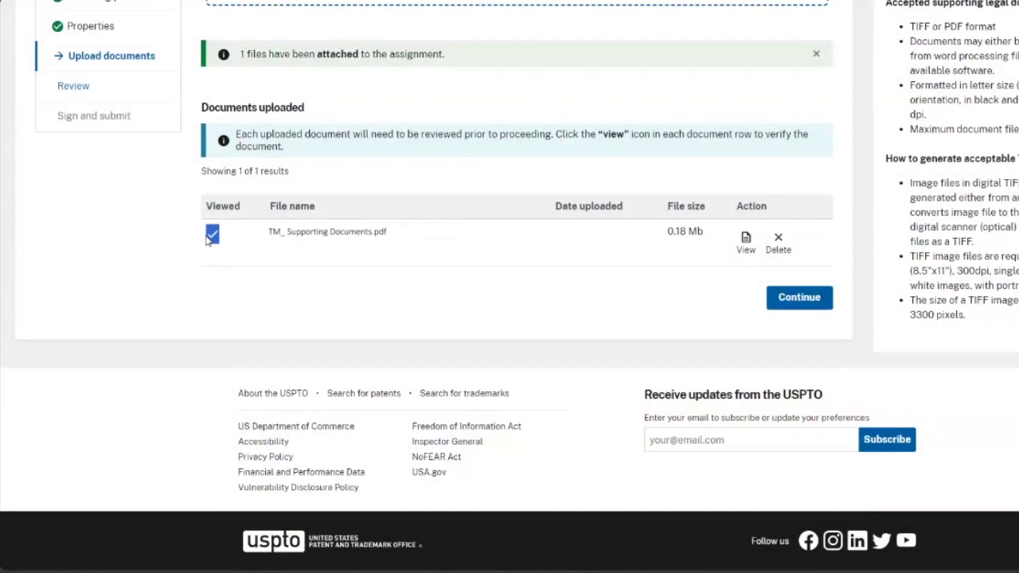
{"action": "left_click", "coordinate": [799, 296]}
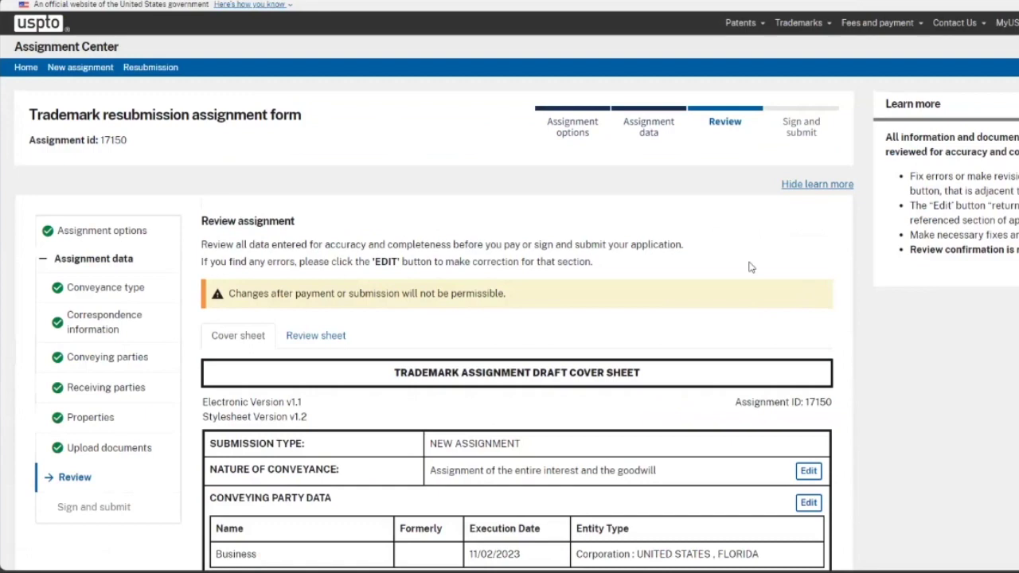
Read through the assignment 17150 cover sheet, confirm it is accurate, and continue to signing
{"action": "scroll", "coordinate": [748, 268], "scroll_direction": "down", "scroll_amount": 2}
{"action": "scroll", "coordinate": [748, 268], "scroll_direction": "down", "scroll_amount": 1}
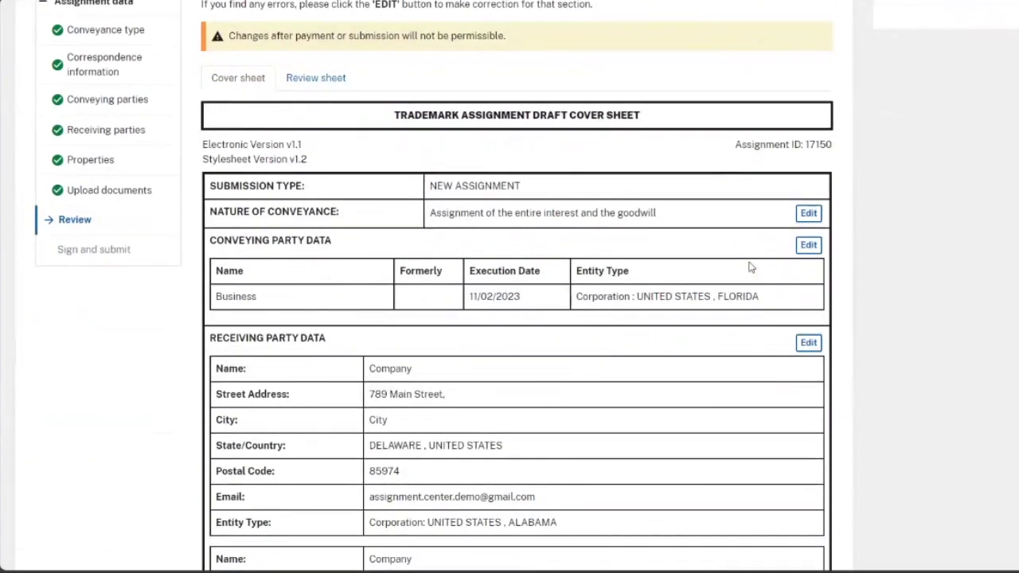
{"action": "scroll", "coordinate": [748, 267], "scroll_direction": "down", "scroll_amount": 1}
{"action": "scroll", "coordinate": [748, 267], "scroll_direction": "down", "scroll_amount": 1}
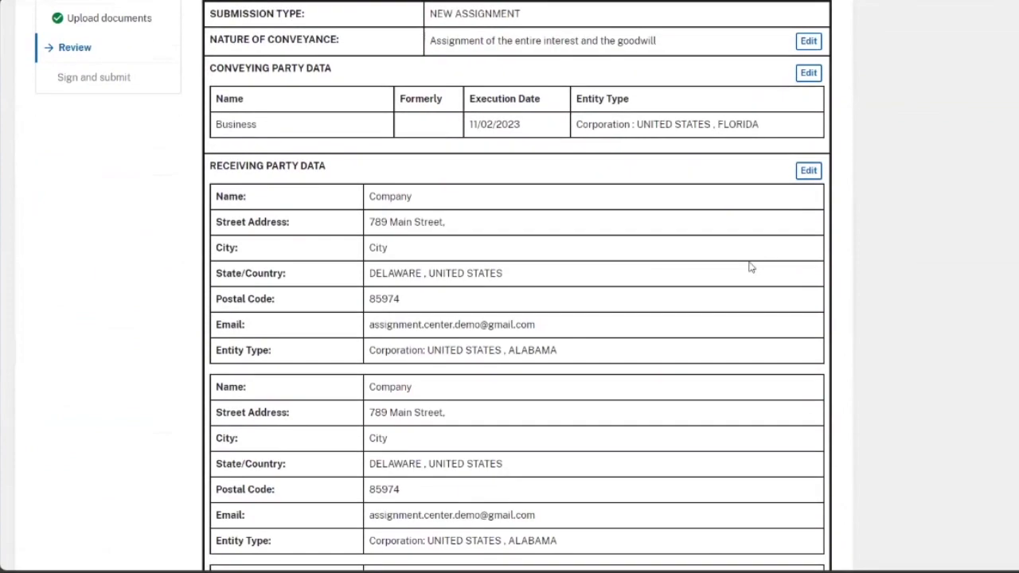
{"action": "scroll", "coordinate": [748, 267], "scroll_direction": "down", "scroll_amount": 2}
{"action": "scroll", "coordinate": [748, 267], "scroll_direction": "down", "scroll_amount": 2}
{"action": "scroll", "coordinate": [749, 267], "scroll_direction": "down", "scroll_amount": 1}
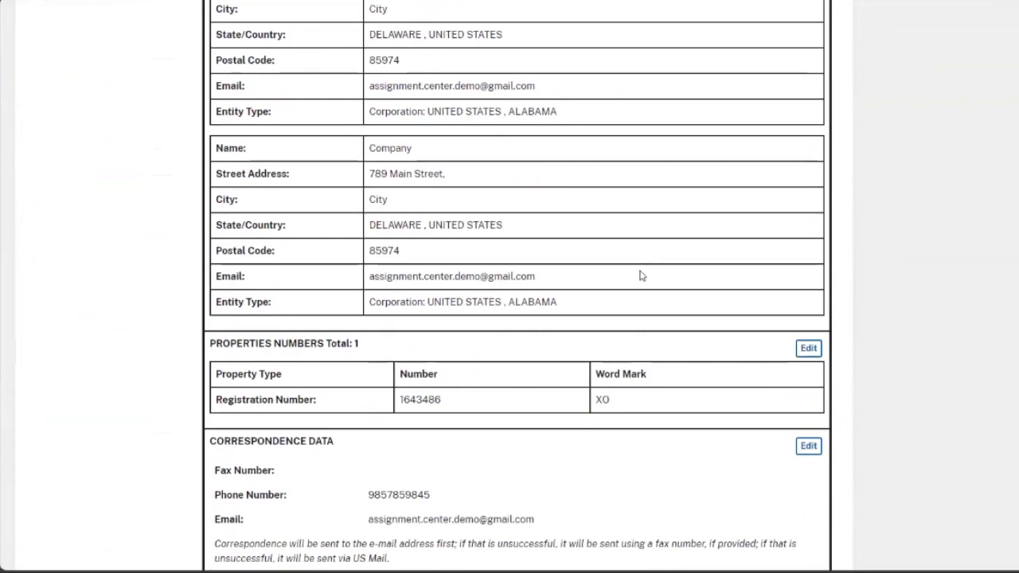
{"action": "scroll", "coordinate": [653, 273], "scroll_direction": "down", "scroll_amount": 1}
{"action": "scroll", "coordinate": [653, 273], "scroll_direction": "down", "scroll_amount": 1}
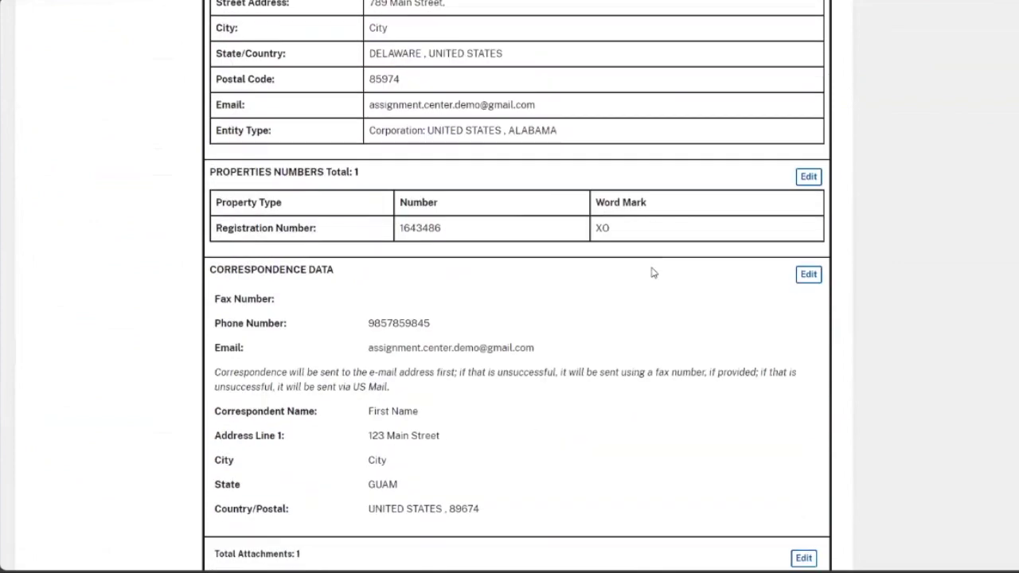
{"action": "scroll", "coordinate": [653, 273], "scroll_direction": "down", "scroll_amount": 1}
{"action": "scroll", "coordinate": [653, 273], "scroll_direction": "down", "scroll_amount": 3}
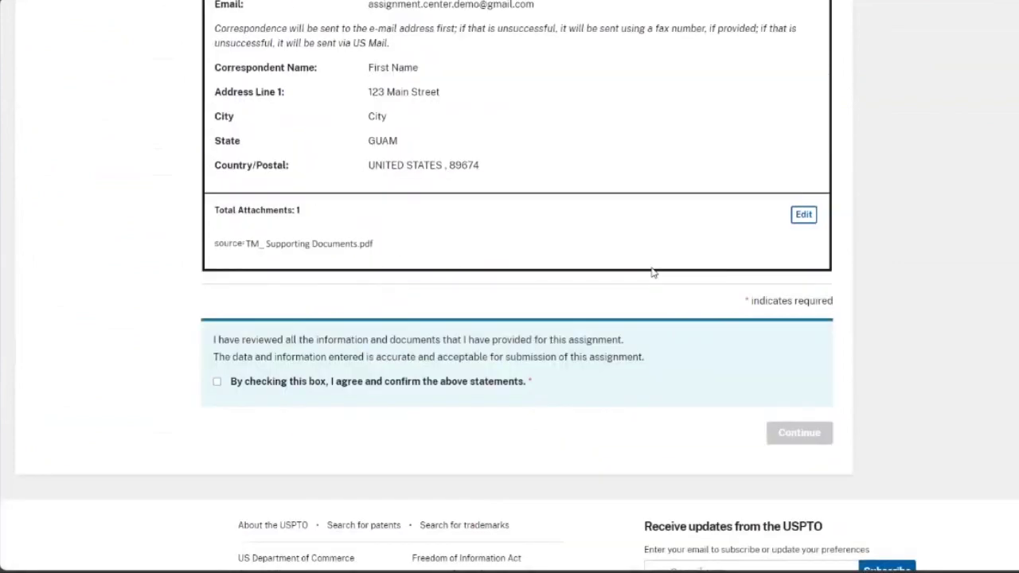
{"action": "left_click", "coordinate": [216, 383]}
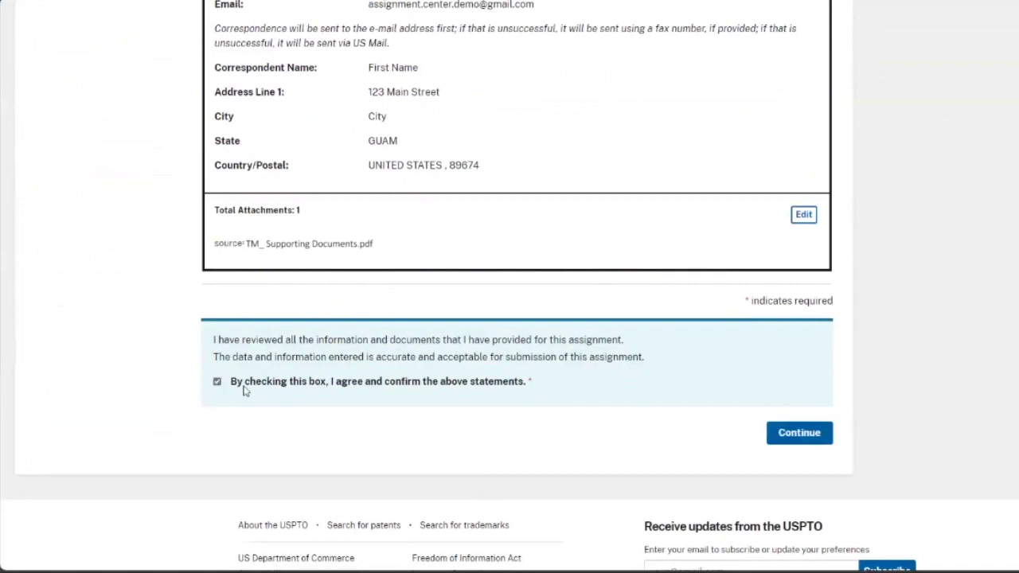
{"action": "left_click", "coordinate": [803, 436]}
{"action": "scroll", "coordinate": [401, 220], "scroll_direction": "down", "scroll_amount": 1}
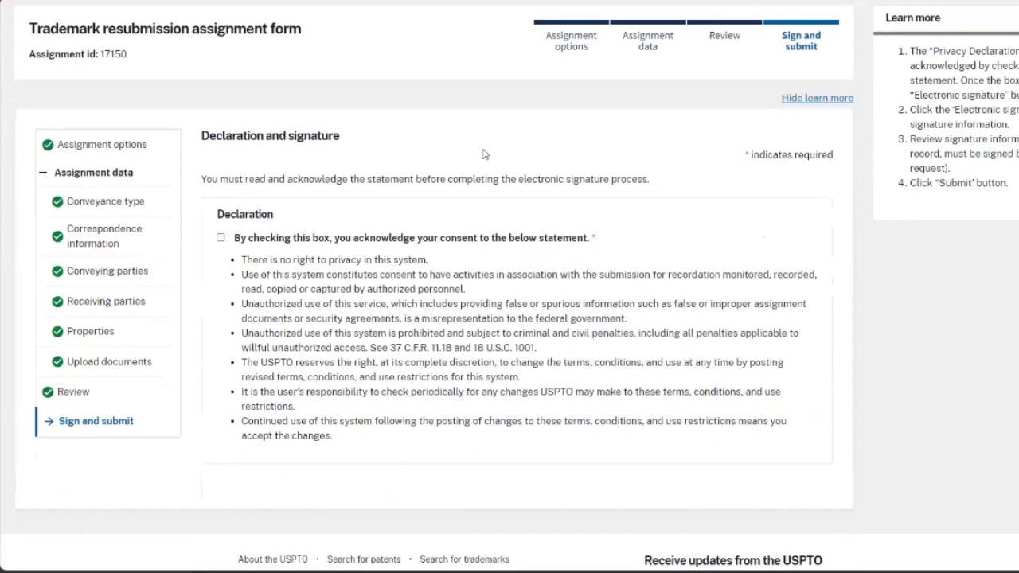
Consent to the declaration, add the electronic signature, and submit assignment 17150
{"action": "left_click", "coordinate": [221, 238]}
{"action": "scroll", "coordinate": [645, 319], "scroll_direction": "down", "scroll_amount": 1}
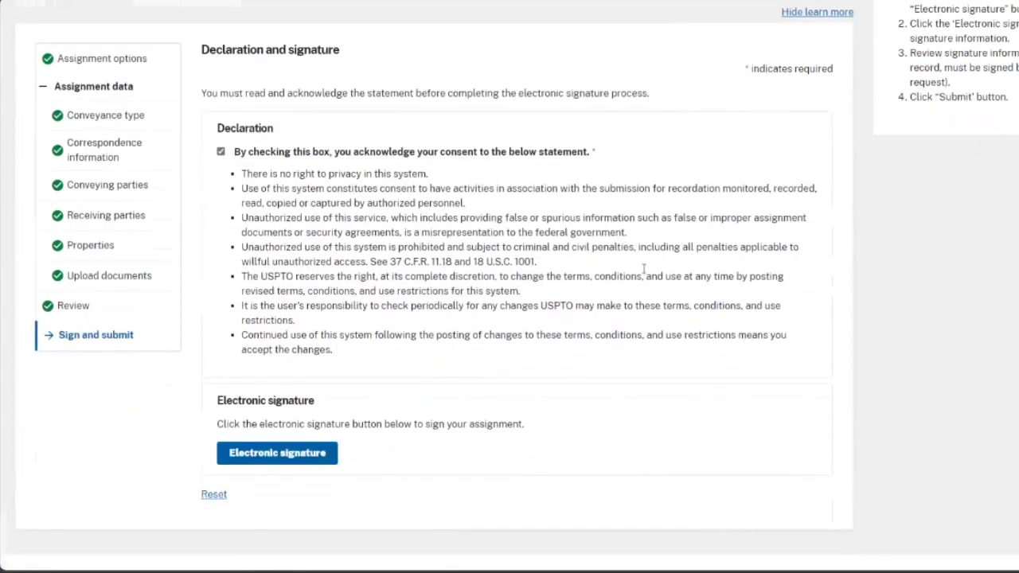
{"action": "scroll", "coordinate": [478, 358], "scroll_direction": "down", "scroll_amount": 2}
{"action": "left_click", "coordinate": [275, 368]}
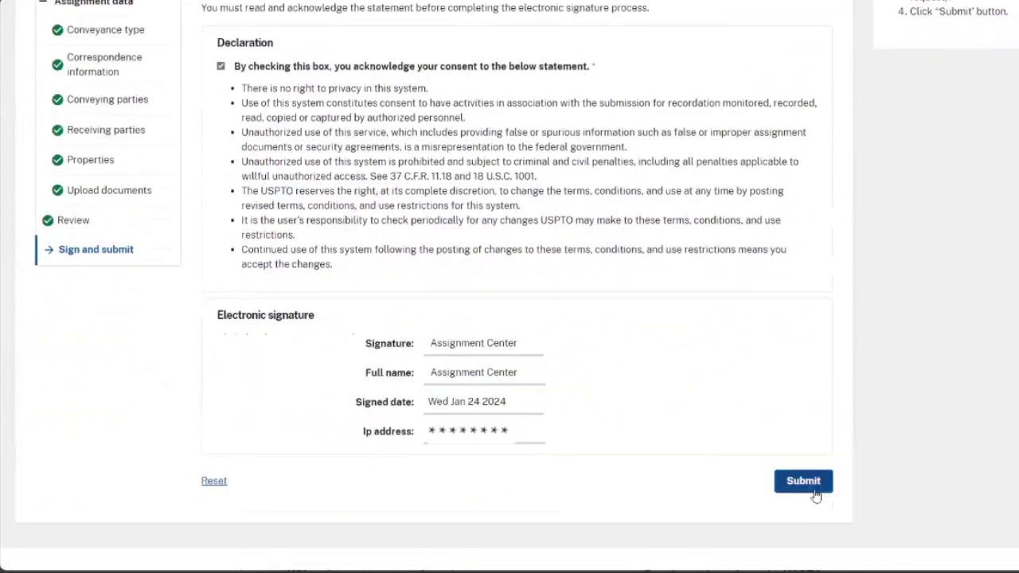
{"action": "left_click", "coordinate": [812, 484]}
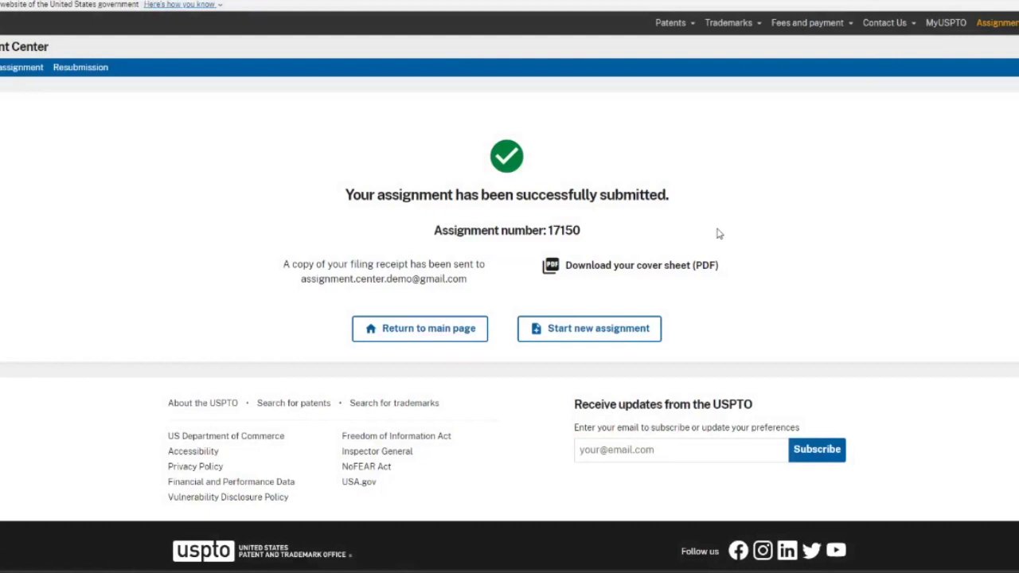
{"action": "left_click_drag", "start_coordinate": [587, 232], "coordinate": [548, 231]}
{"action": "left_click_drag", "start_coordinate": [468, 279], "coordinate": [301, 280]}
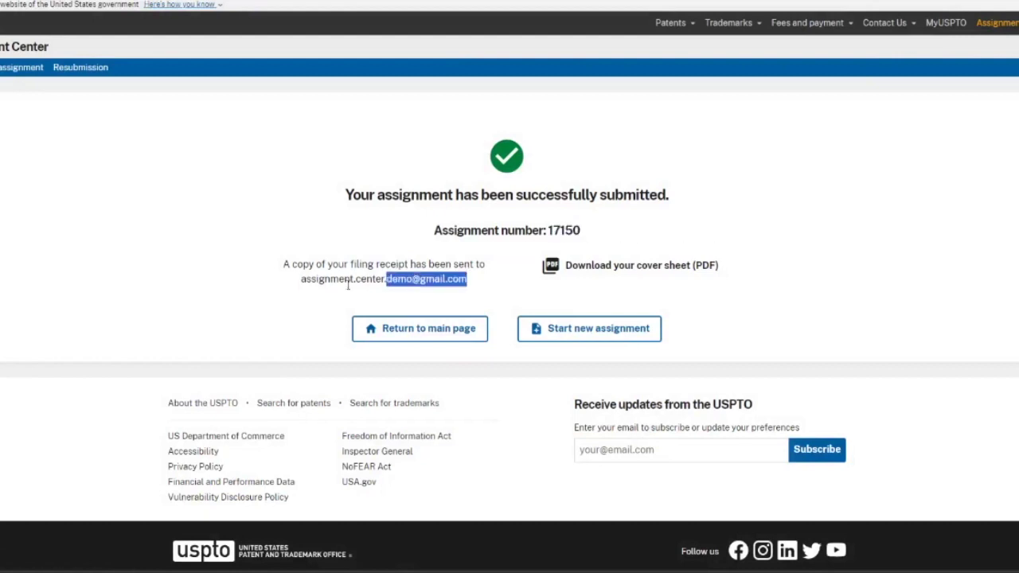